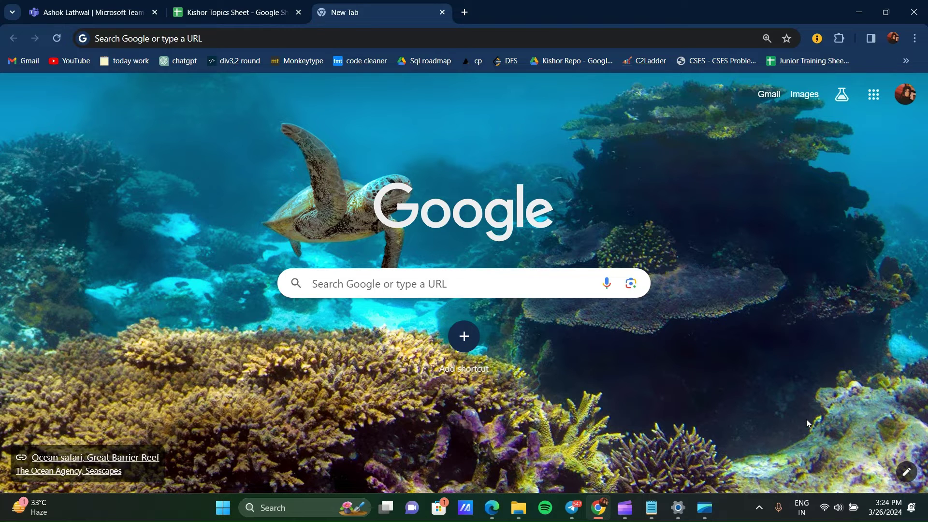
- Adjust the screen brightness slider in the quick settings panel
click(839, 507)
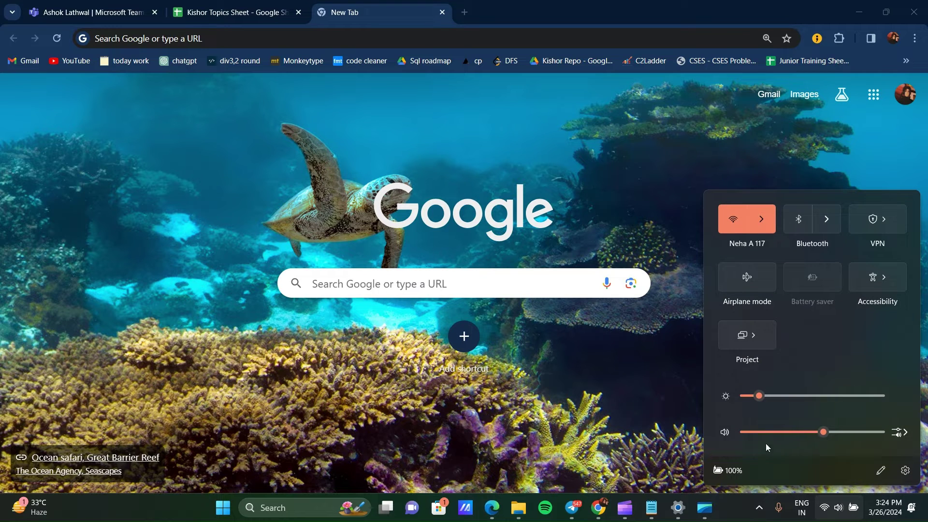
mouse_move(759, 393)
mouse_down()
mouse_move(873, 386)
mouse_move(837, 398)
mouse_move(759, 397)
mouse_up()
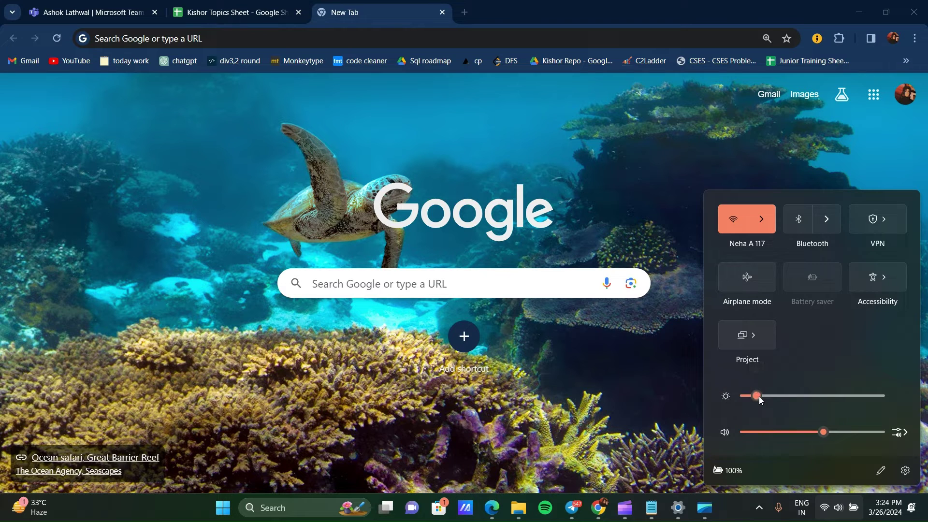
click(611, 378)
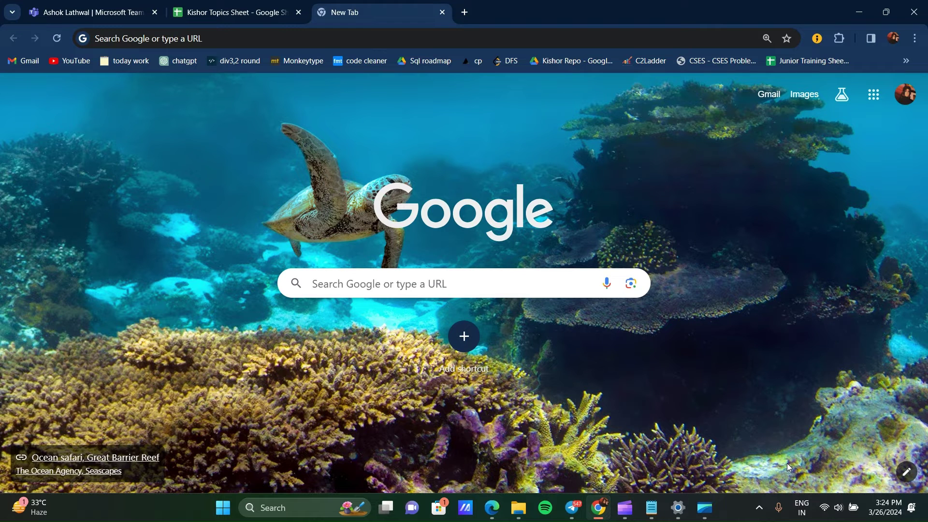
click(837, 511)
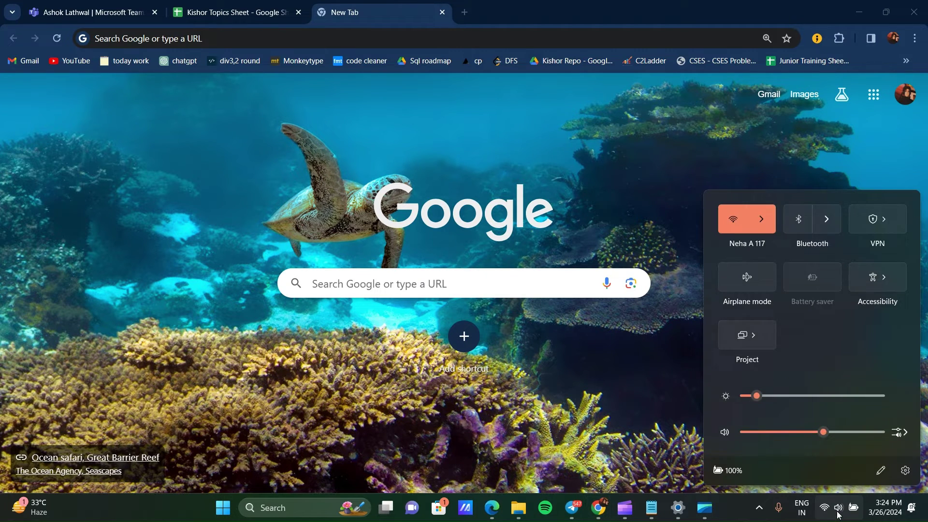
click(853, 507)
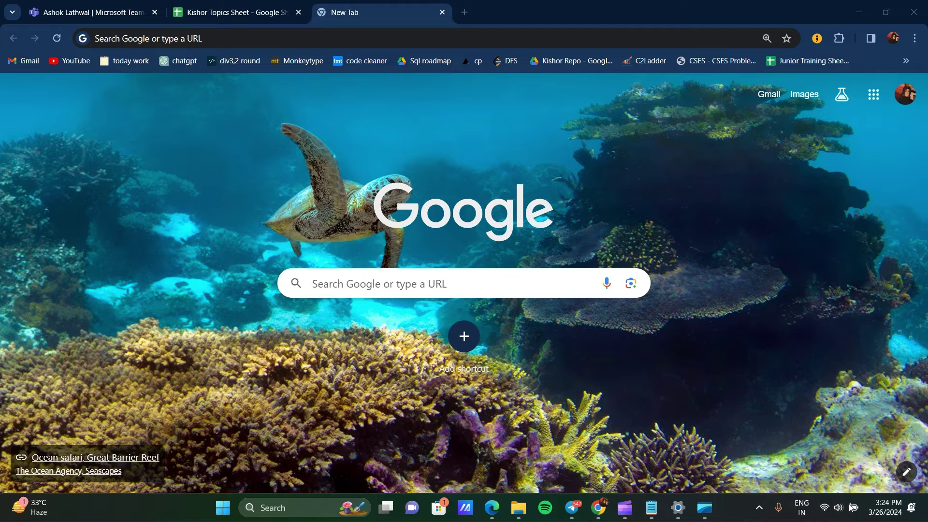
- Open Power & battery from the battery icon menu and select Best power efficiency
right_click(852, 508)
click(861, 478)
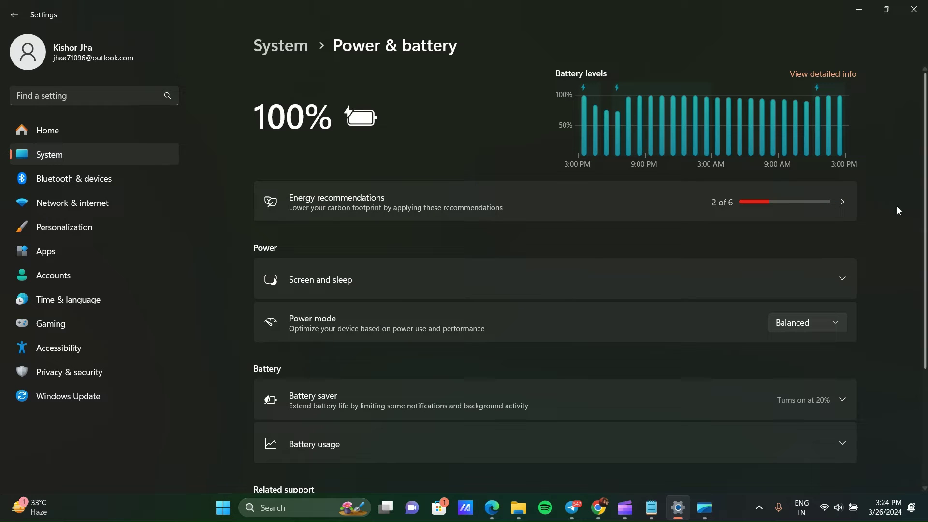
click(776, 323)
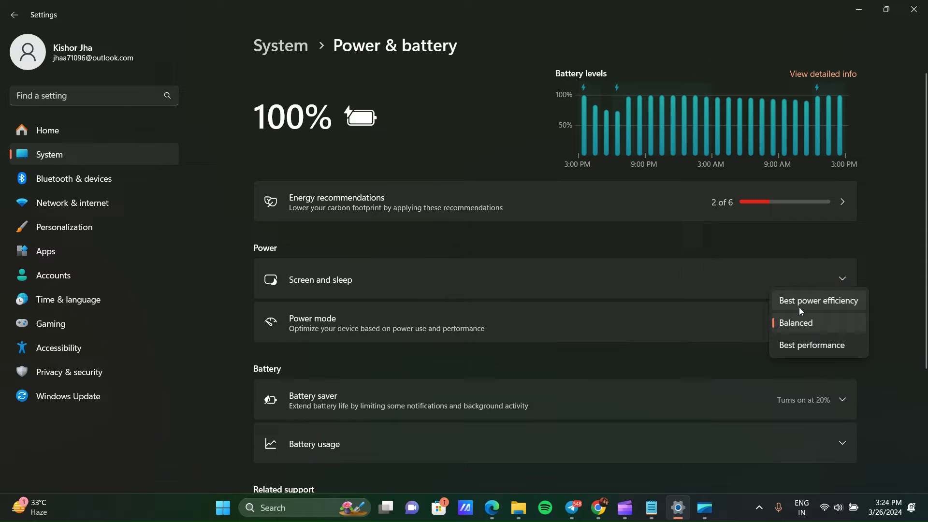
click(799, 307)
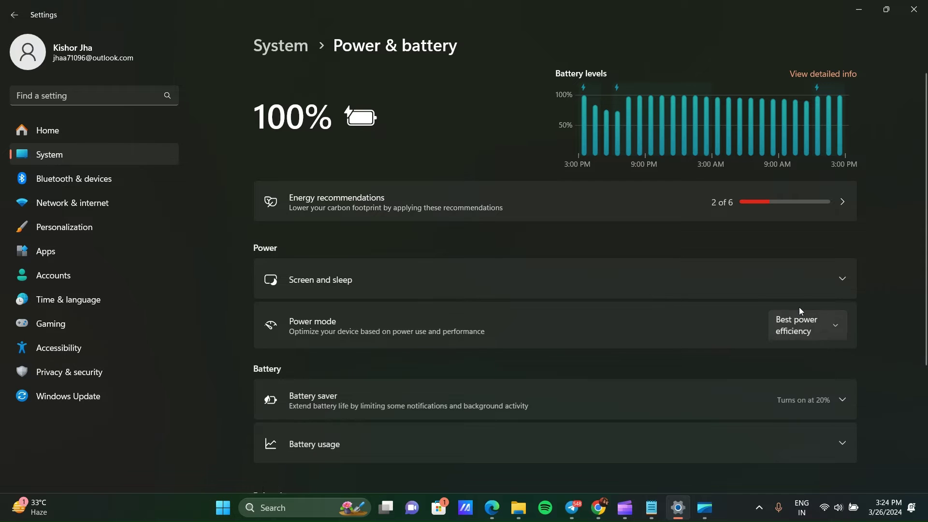
scroll(555, 290, down, 3)
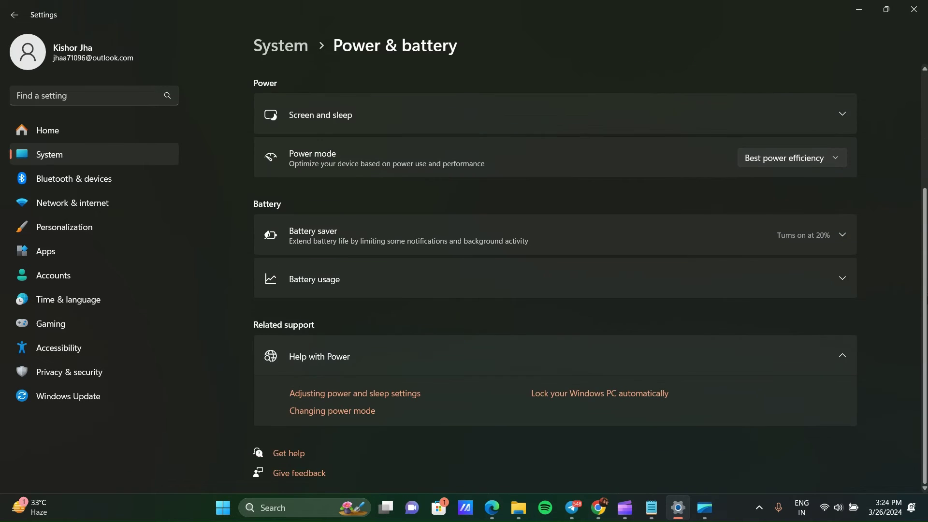
- Expand Battery saver and set it to turn on automatically at 20%, replacing Always
click(331, 238)
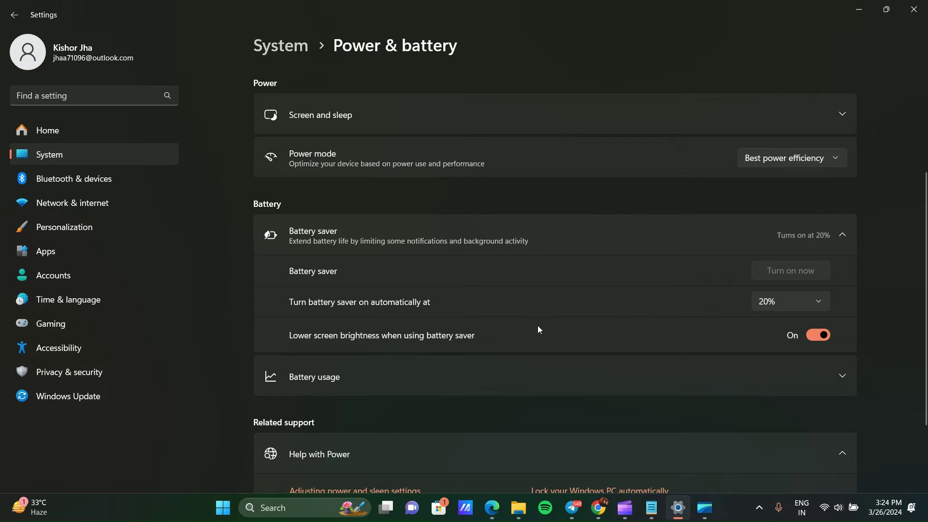
click(785, 301)
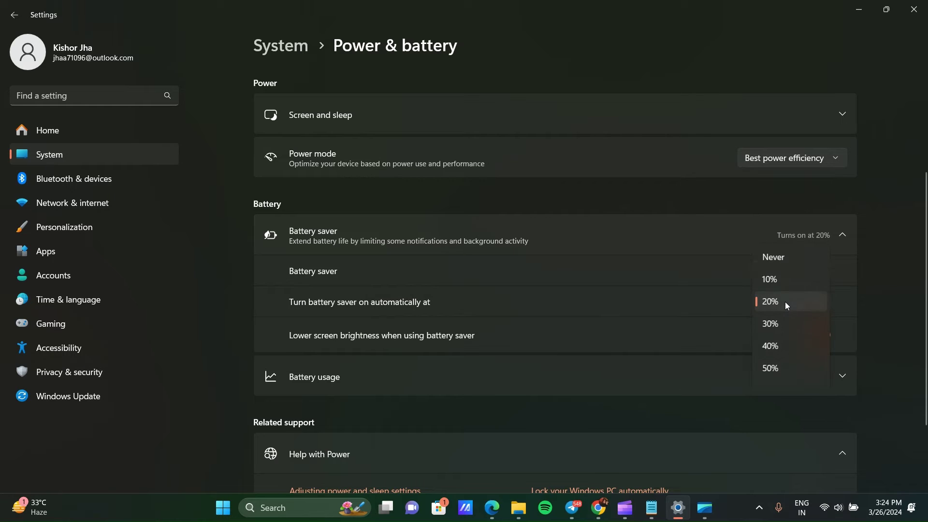
click(779, 392)
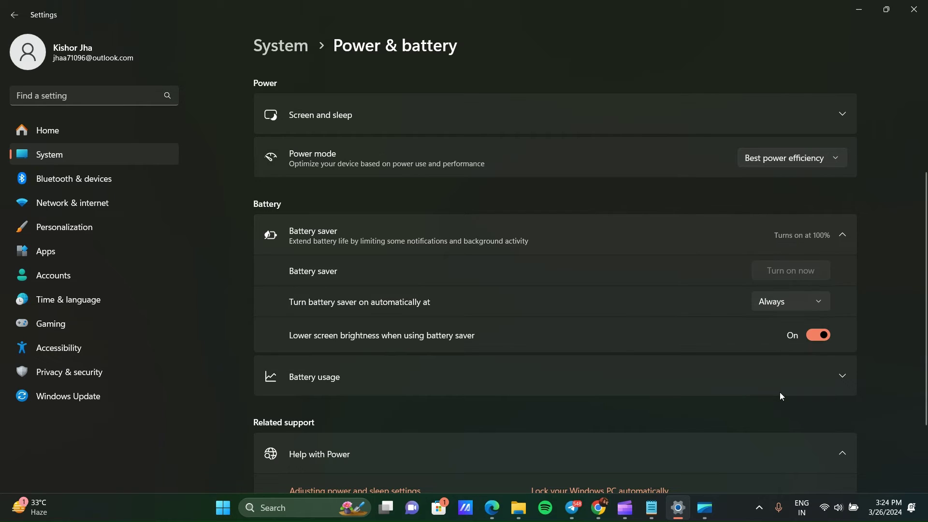
click(784, 302)
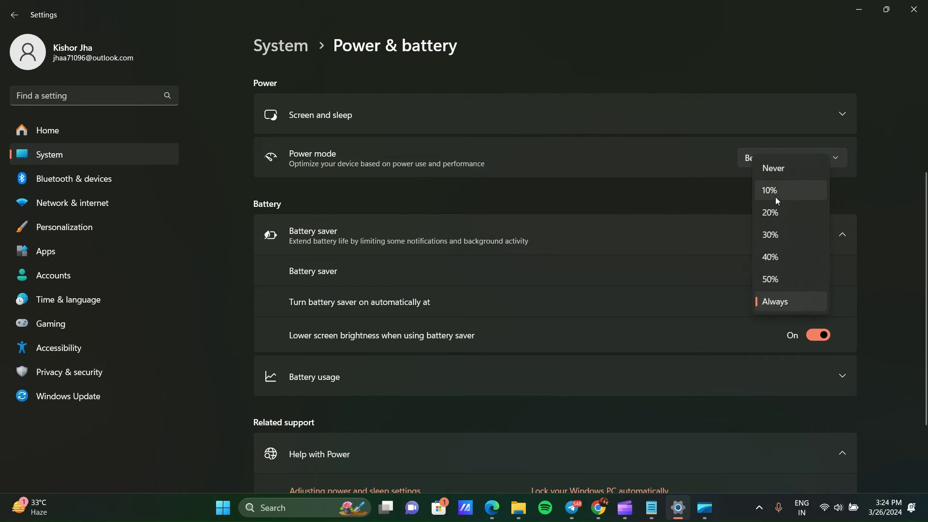
click(775, 213)
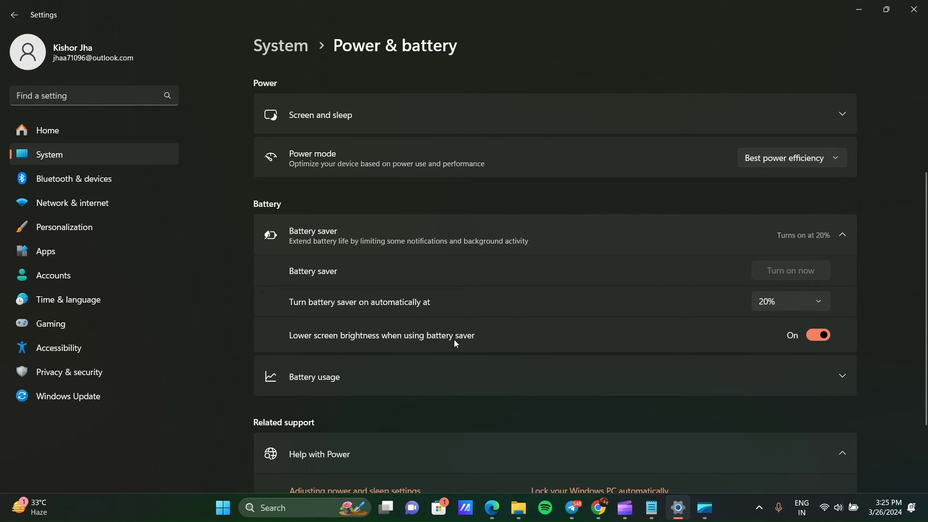
- Expand the Battery usage details, then close the Settings window
click(582, 390)
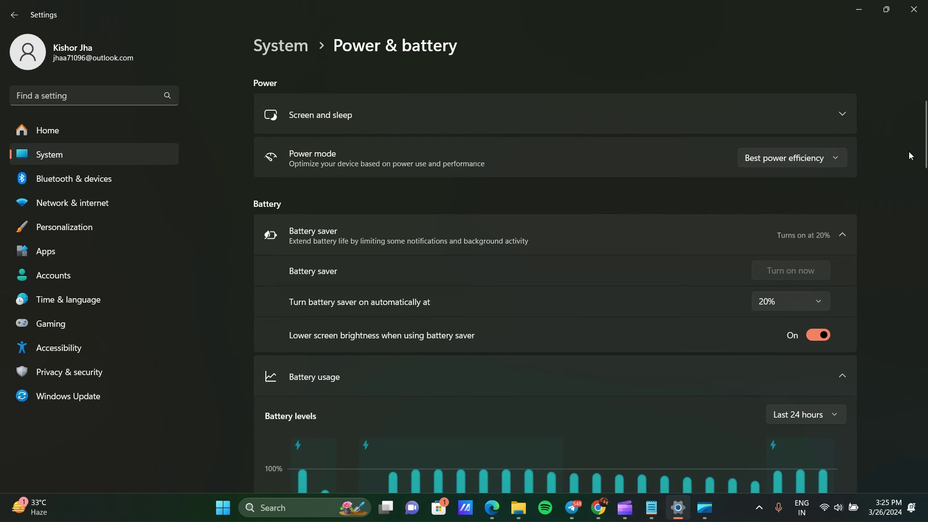
scroll(908, 155, down, 1)
scroll(908, 155, down, 4)
scroll(908, 155, down, 1)
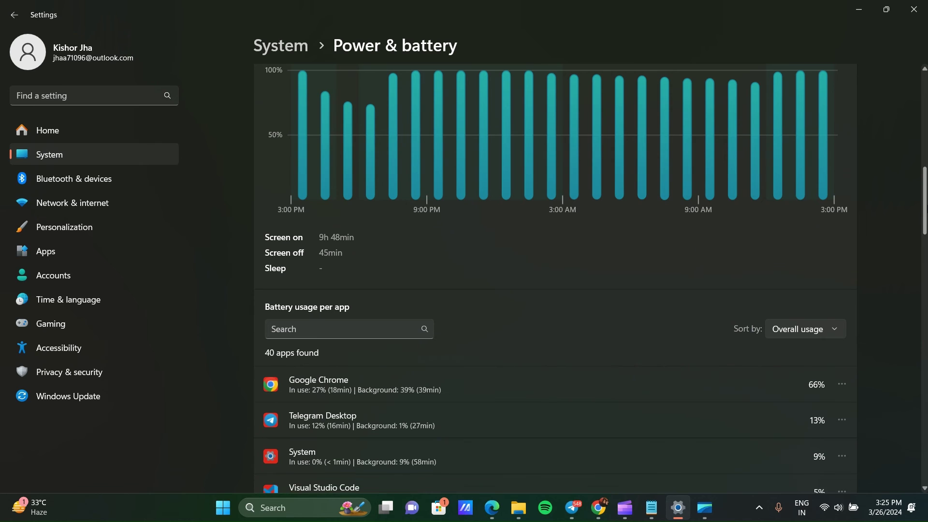
scroll(908, 155, up, 2)
scroll(909, 155, up, 5)
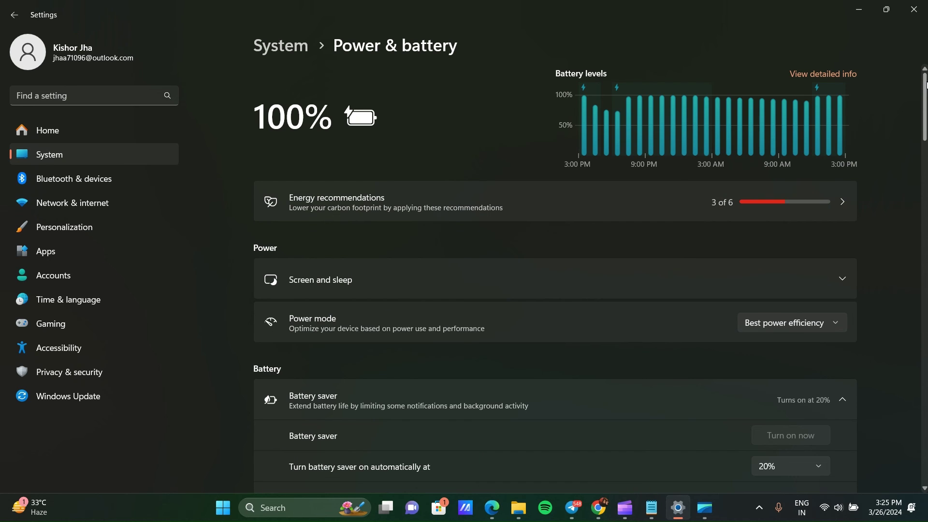
click(914, 10)
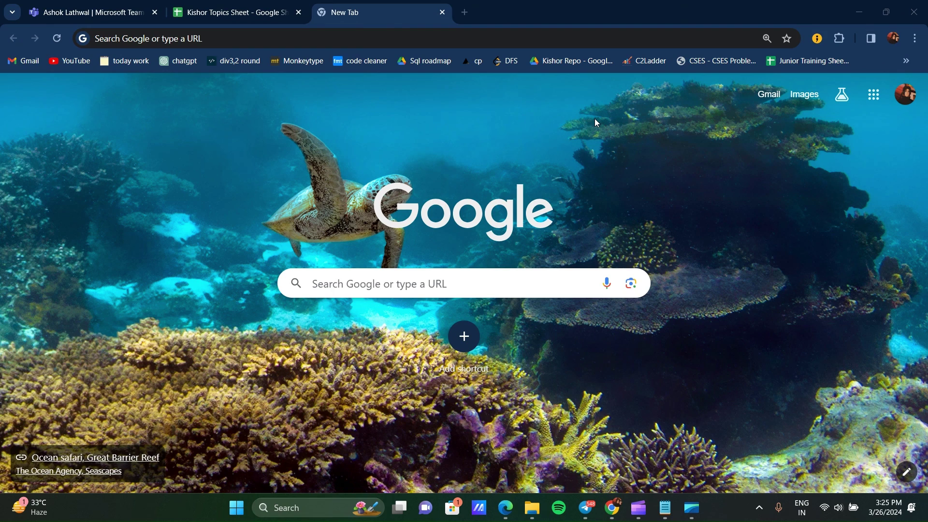